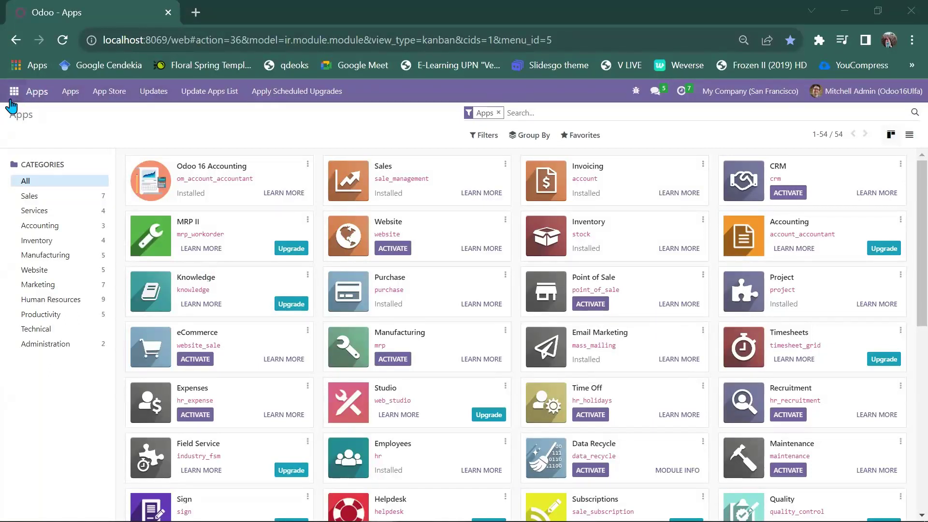
# Open General Settings and scroll down to check developer mode and version 16.0 Community
pyautogui.click(13, 91)
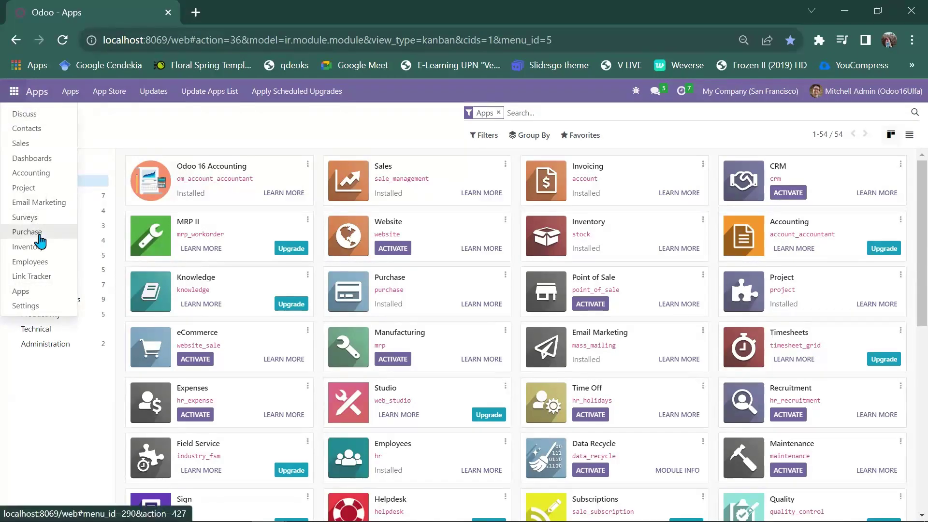
pyautogui.click(23, 308)
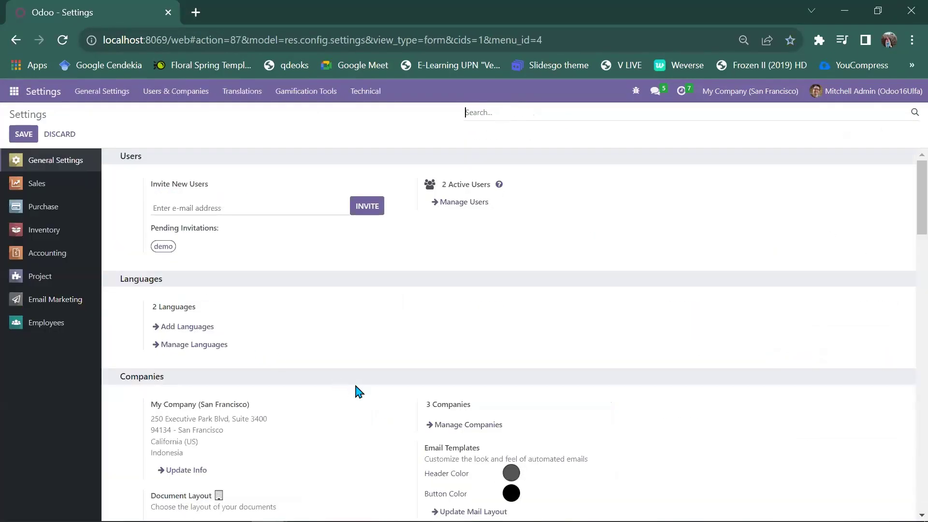
pyautogui.scroll(-15, 358, 392)
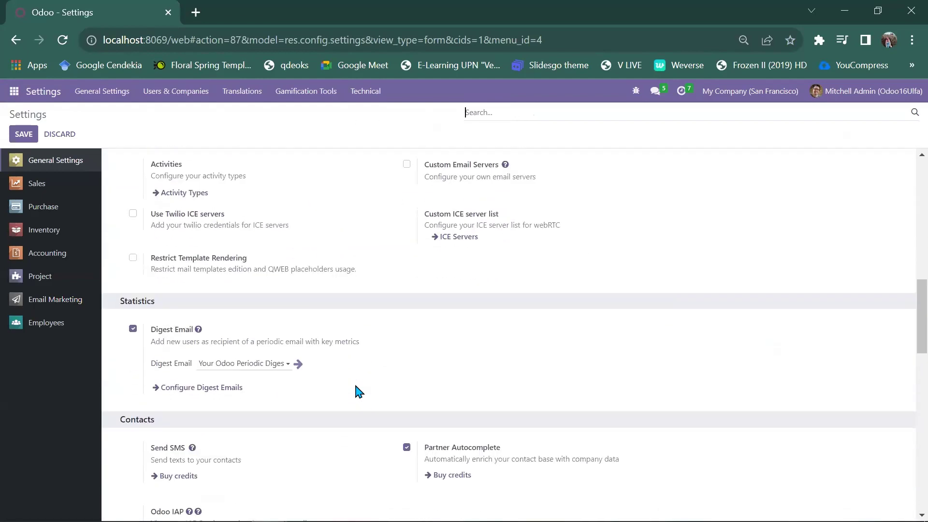
pyautogui.scroll(-15, 358, 390)
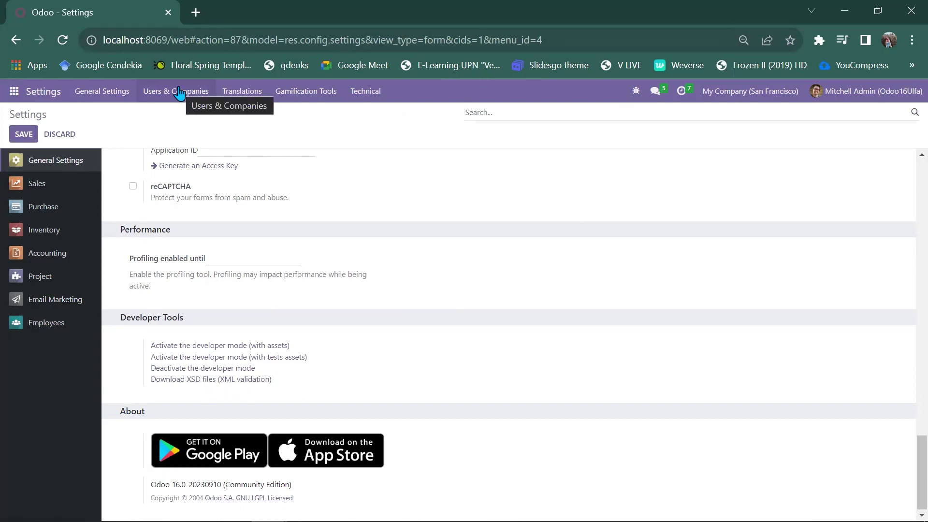
# Show the internal Users list from Users & Companies and bring up its Favorites menu
pyautogui.click(179, 93)
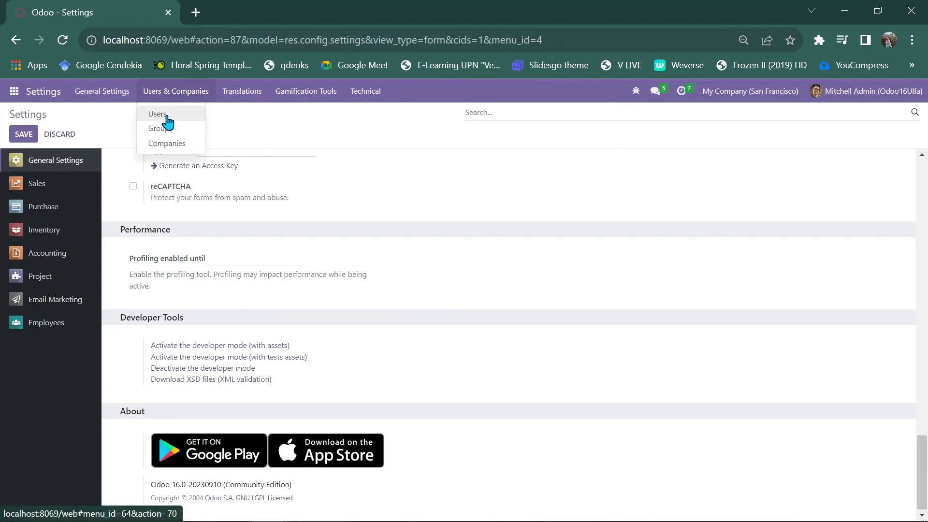
pyautogui.click(167, 116)
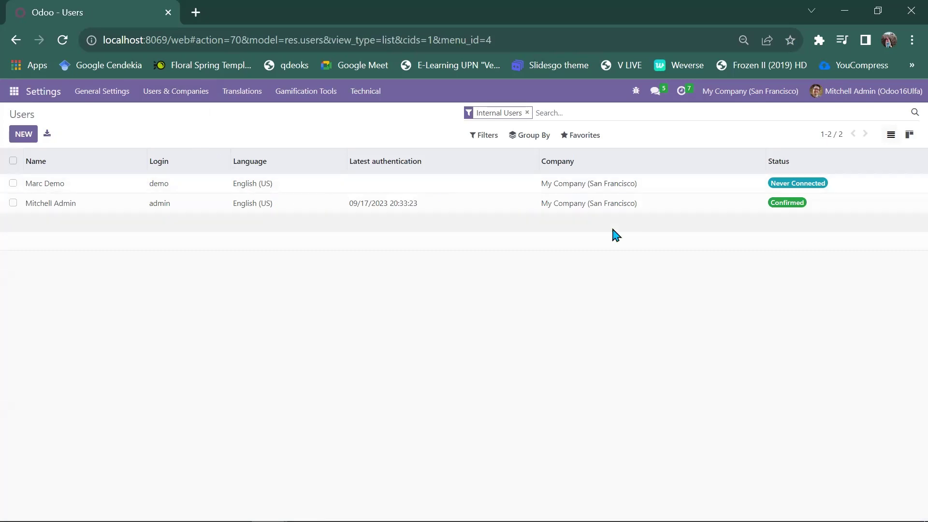
pyautogui.click(581, 141)
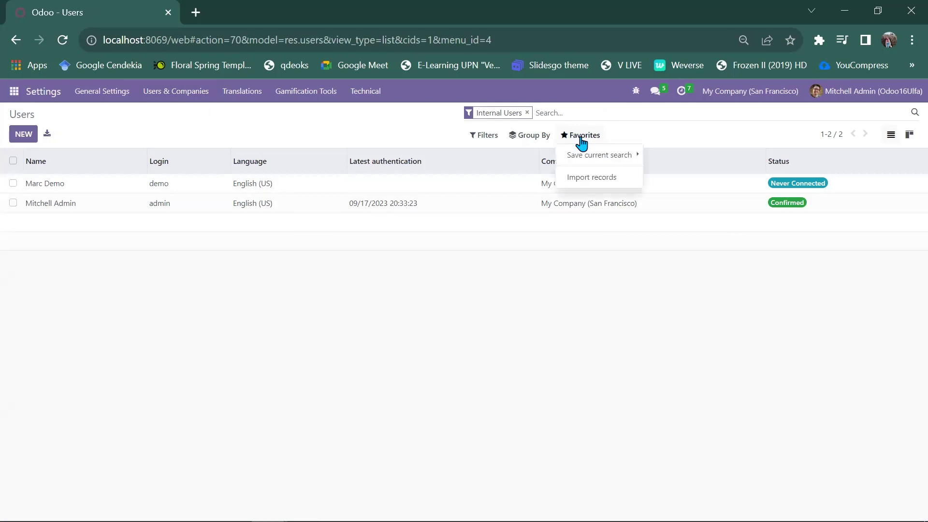
# Load Data Role.xlsx from Documents into the user importer, mapping Name, Login and Password
pyautogui.click(585, 185)
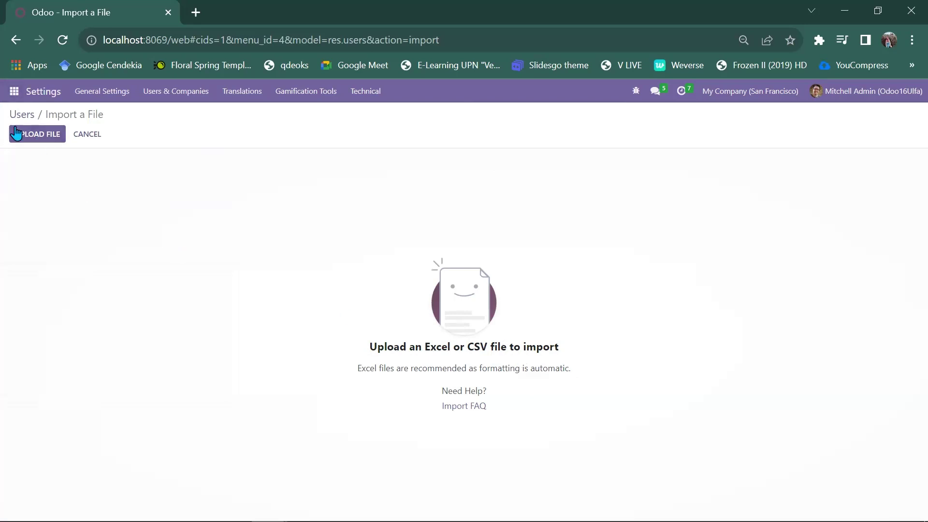
pyautogui.click(36, 135)
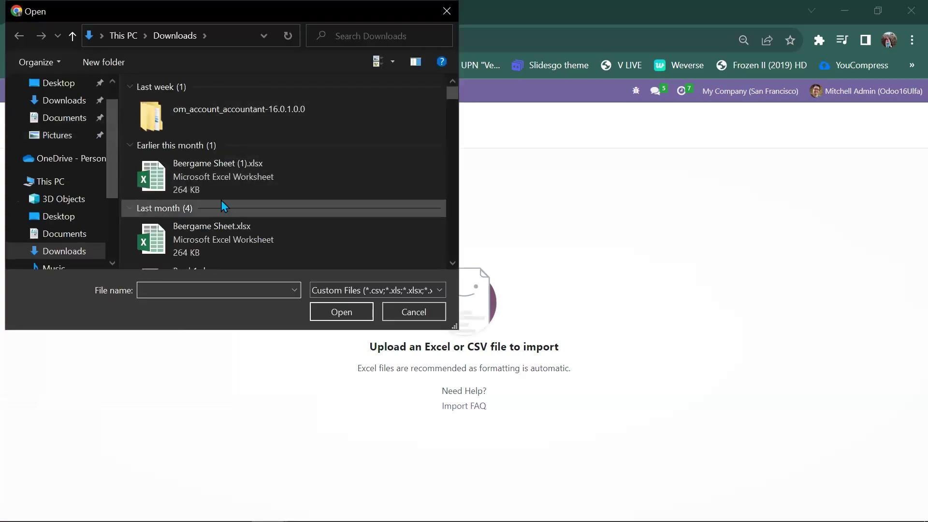
pyautogui.click(80, 234)
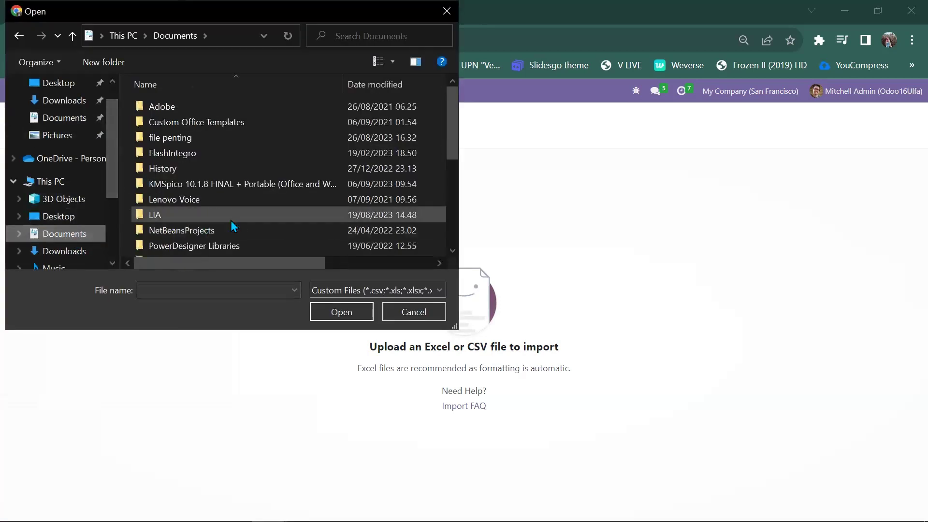
pyautogui.scroll(-4, 240, 219)
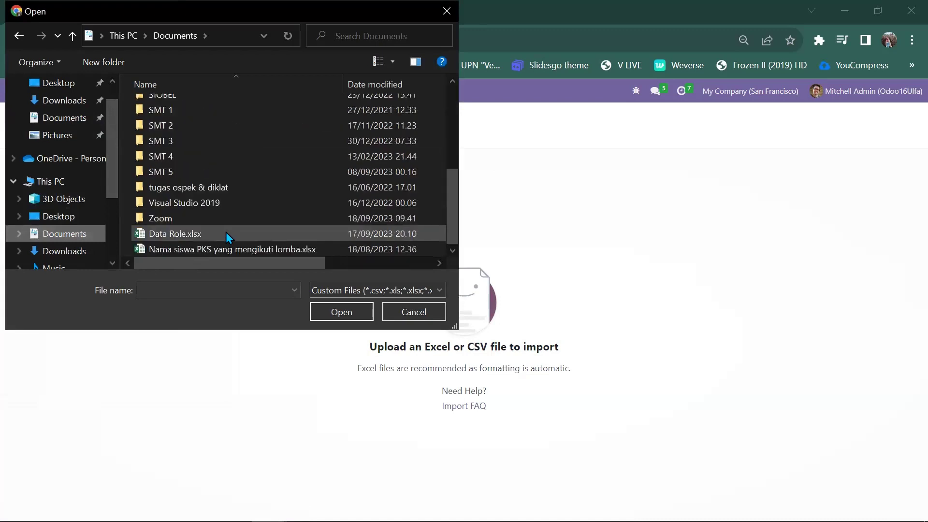
pyautogui.click(224, 237)
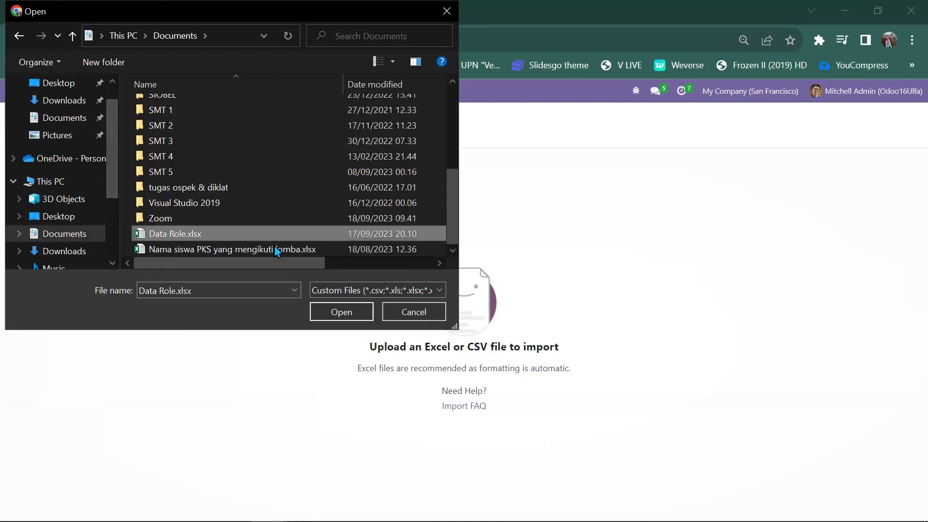
pyautogui.click(352, 319)
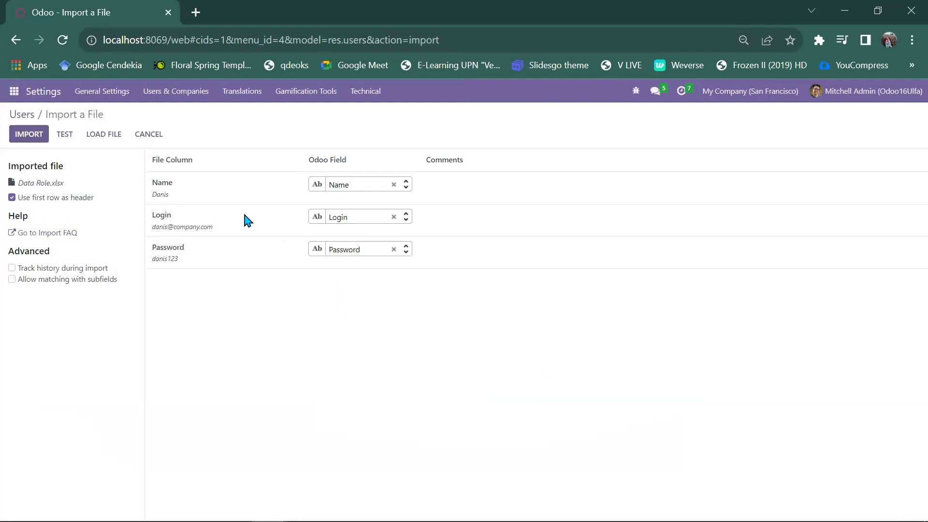
# Test the column mapping and import the 5 users from Data Role.xlsx
pyautogui.click(69, 138)
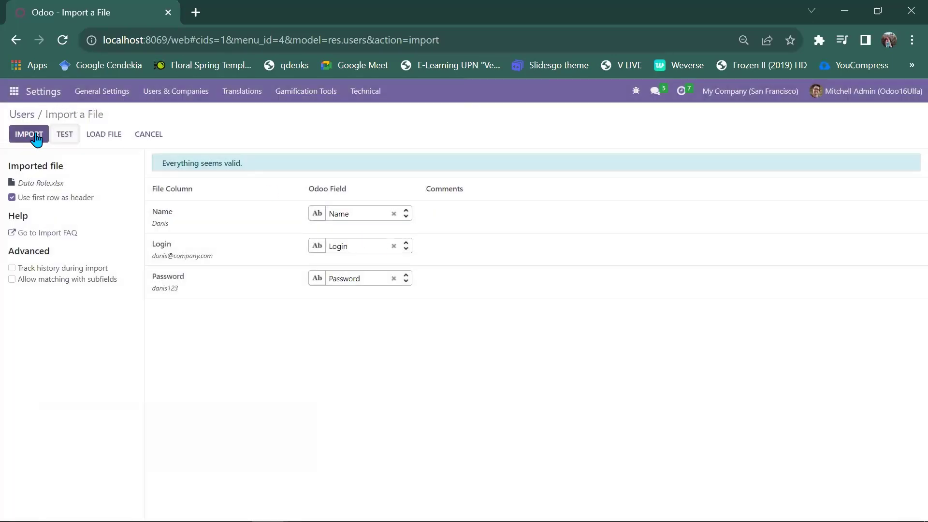
pyautogui.click(25, 137)
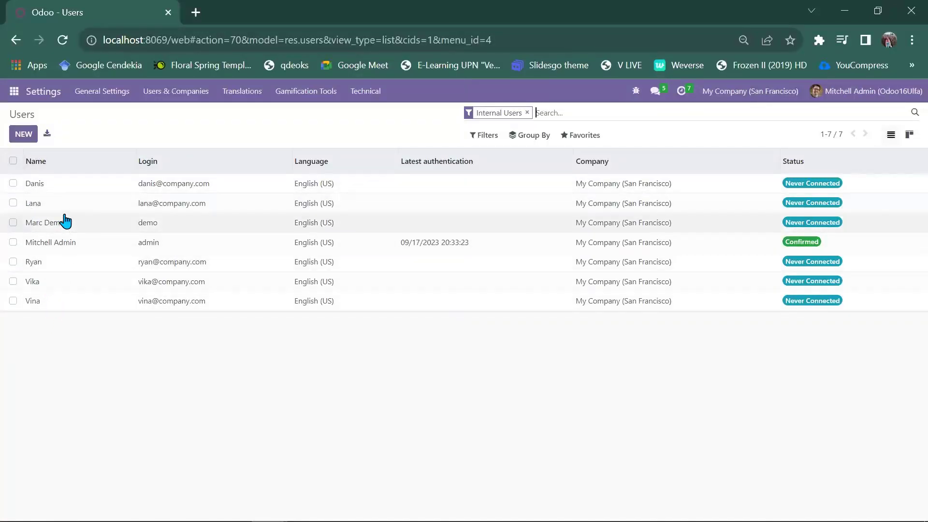
# Give the first imported user Website access of Editor and Designer
pyautogui.click(38, 193)
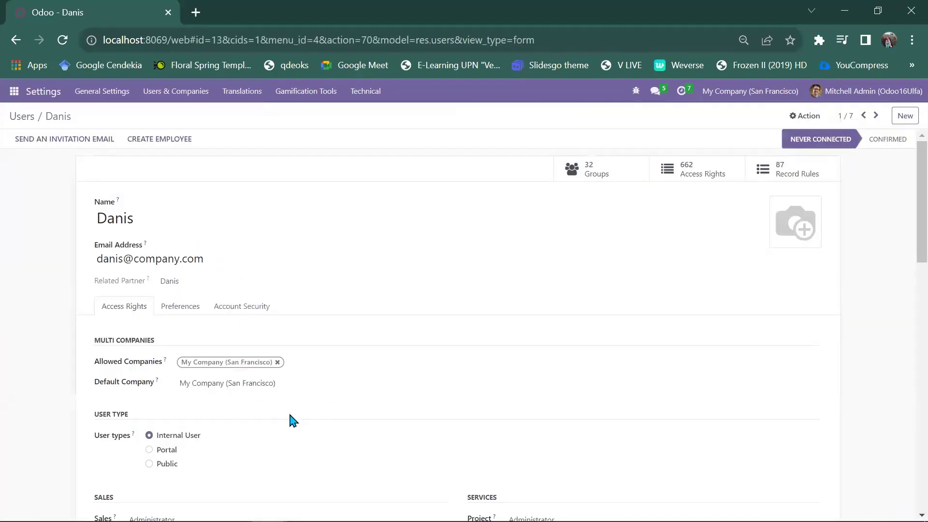
pyautogui.scroll(-1, 290, 415)
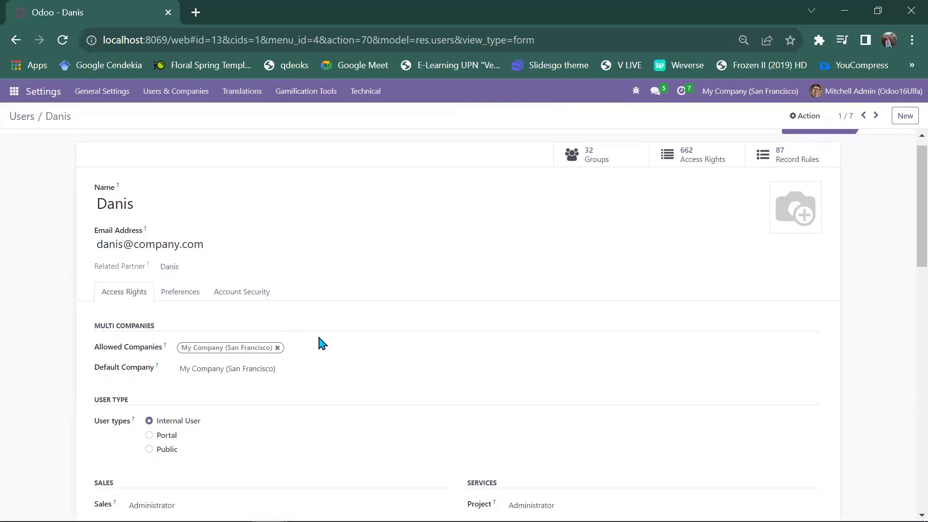
pyautogui.scroll(-1, 319, 338)
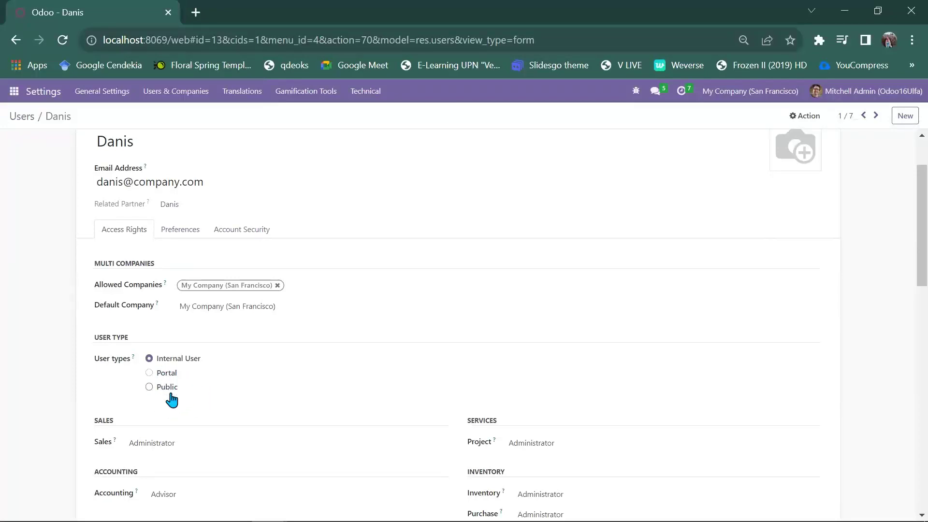
pyautogui.scroll(-2, 196, 386)
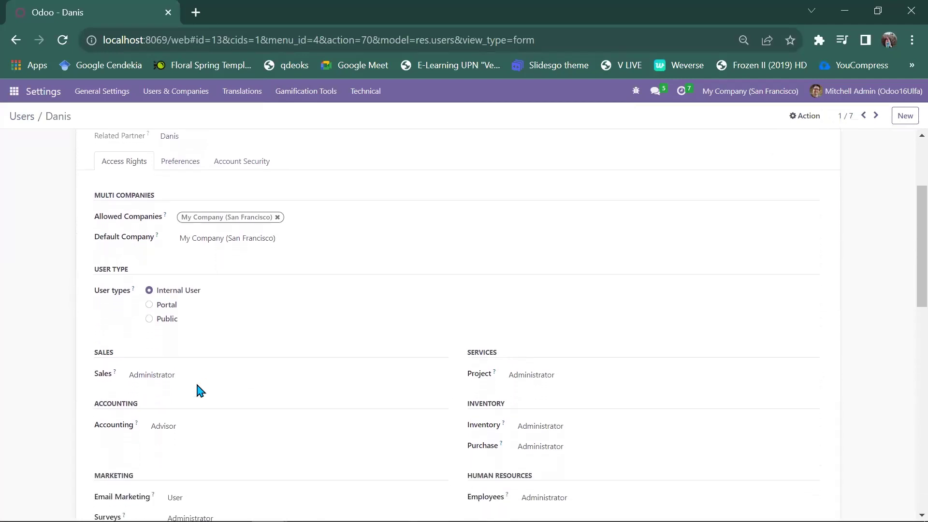
pyautogui.scroll(-1, 196, 384)
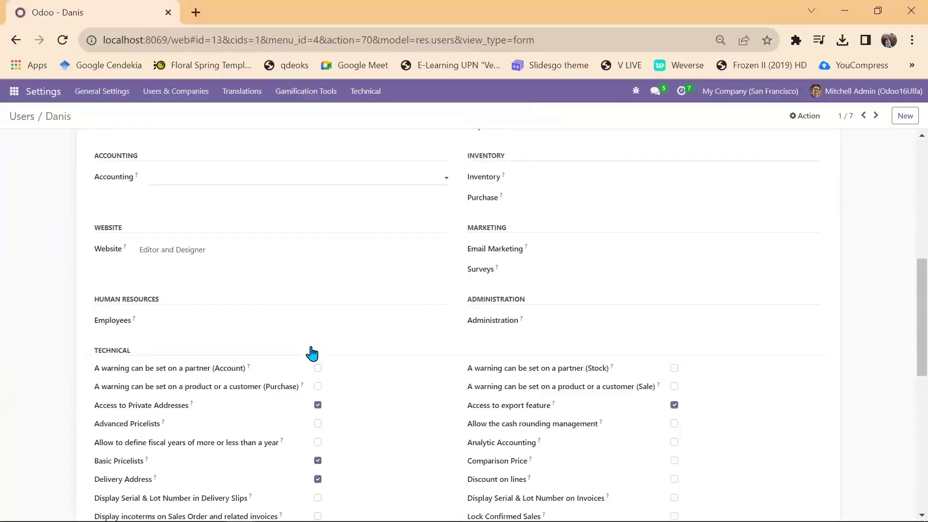
pyautogui.scroll(1, 198, 322)
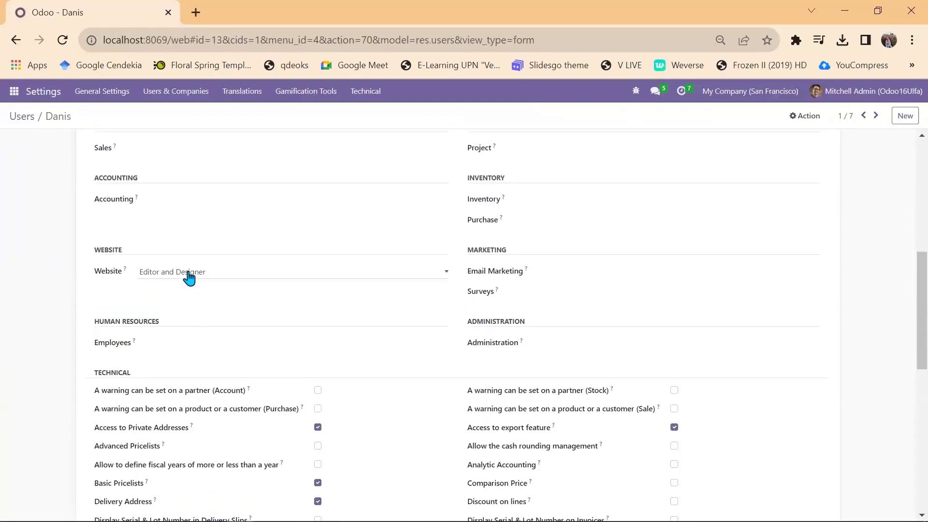
pyautogui.click(189, 278)
pyautogui.click(182, 305)
# Grant the user Contact Creation rights and save the record
pyautogui.scroll(-2, 183, 309)
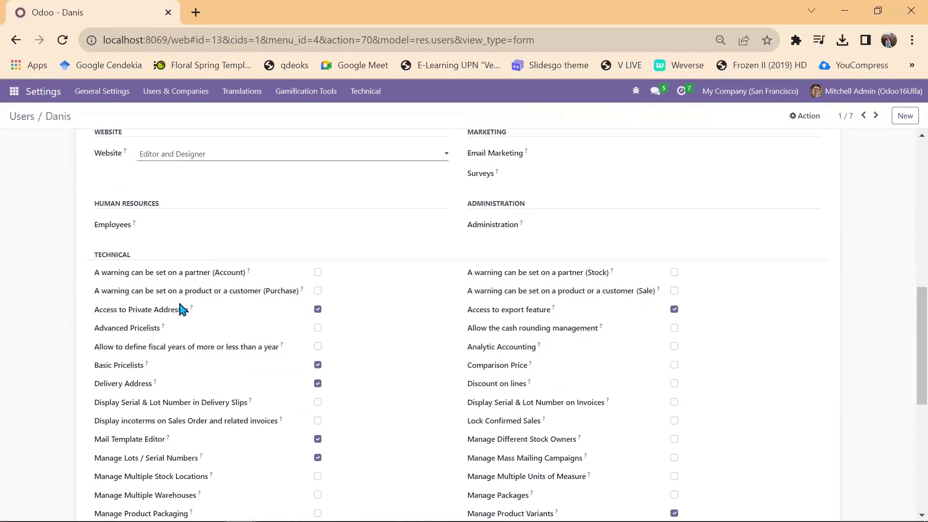
pyautogui.scroll(7, 183, 309)
pyautogui.scroll(-7, 183, 308)
pyautogui.scroll(-8, 181, 308)
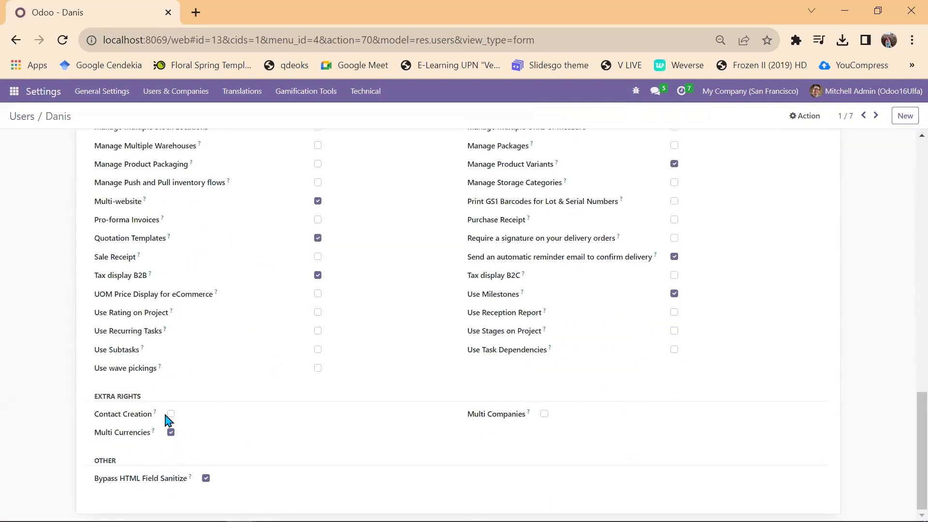
pyautogui.click(171, 414)
pyautogui.scroll(10, 172, 416)
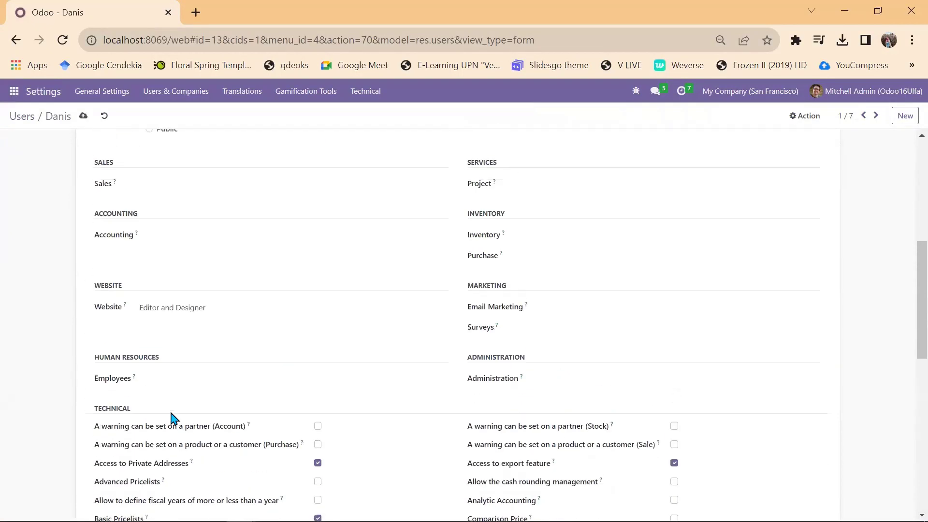
pyautogui.scroll(7, 172, 416)
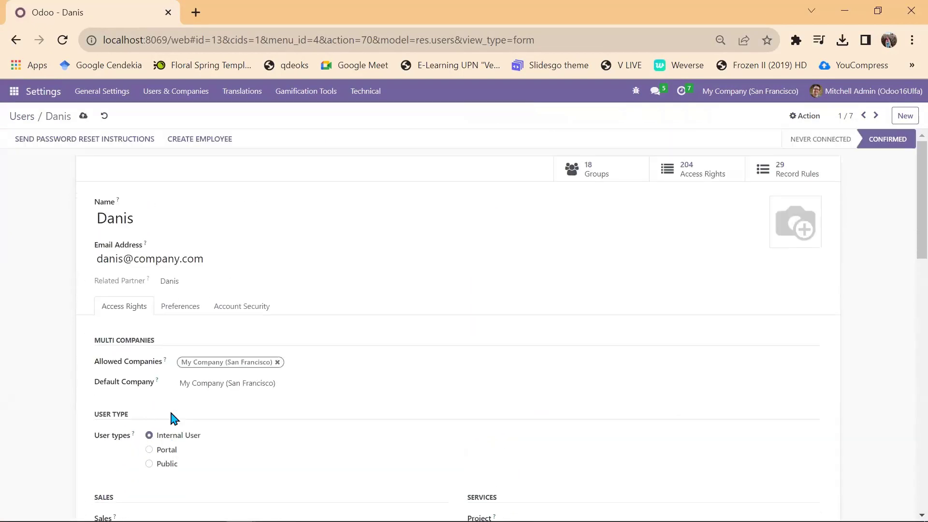
pyautogui.click(83, 116)
# Set another imported user's Website access to Restricted Editor, clear Inventory access, and save
pyautogui.click(25, 118)
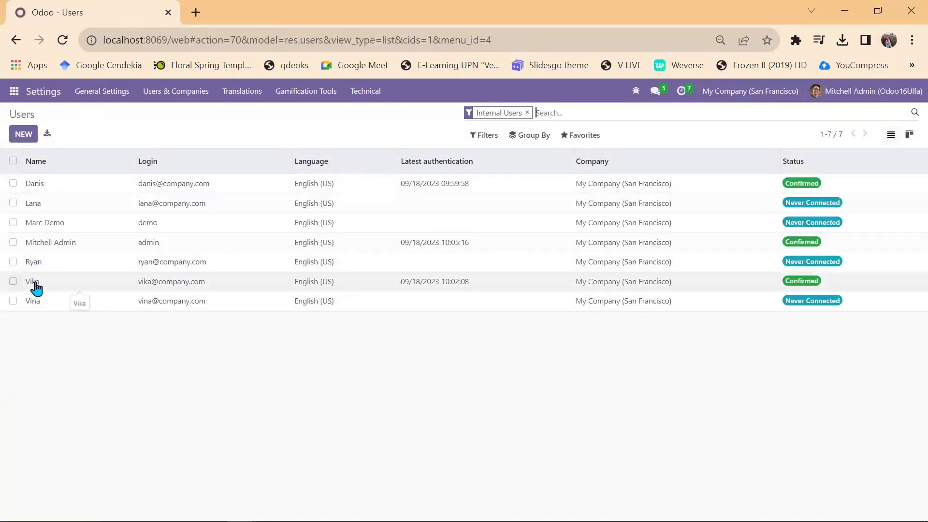
pyautogui.click(34, 282)
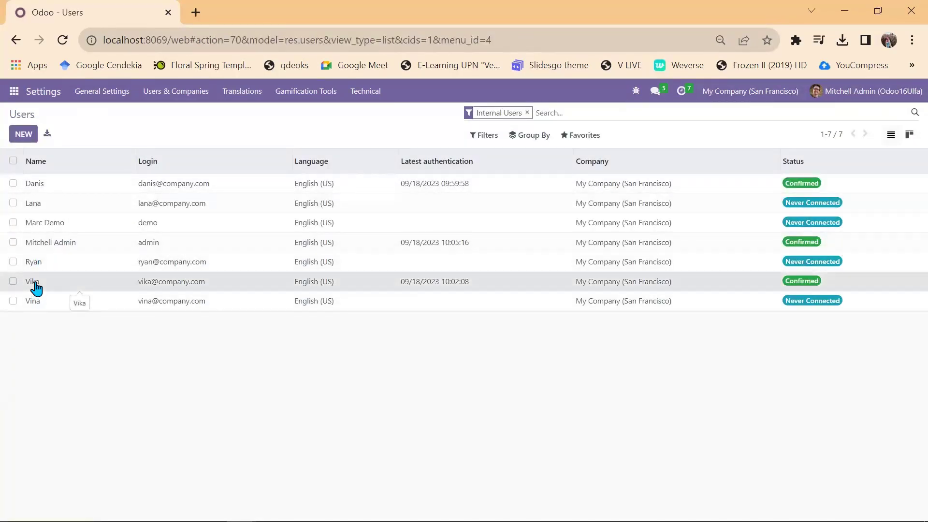
pyautogui.scroll(-4, 212, 290)
pyautogui.scroll(-4, 212, 294)
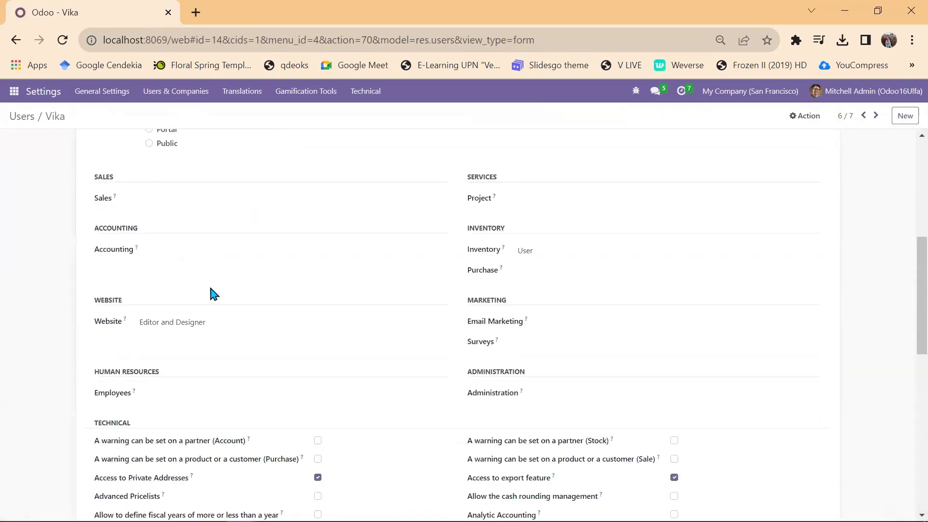
pyautogui.click(187, 244)
pyautogui.click(180, 262)
pyautogui.click(525, 174)
pyautogui.click(525, 185)
pyautogui.scroll(3, 522, 189)
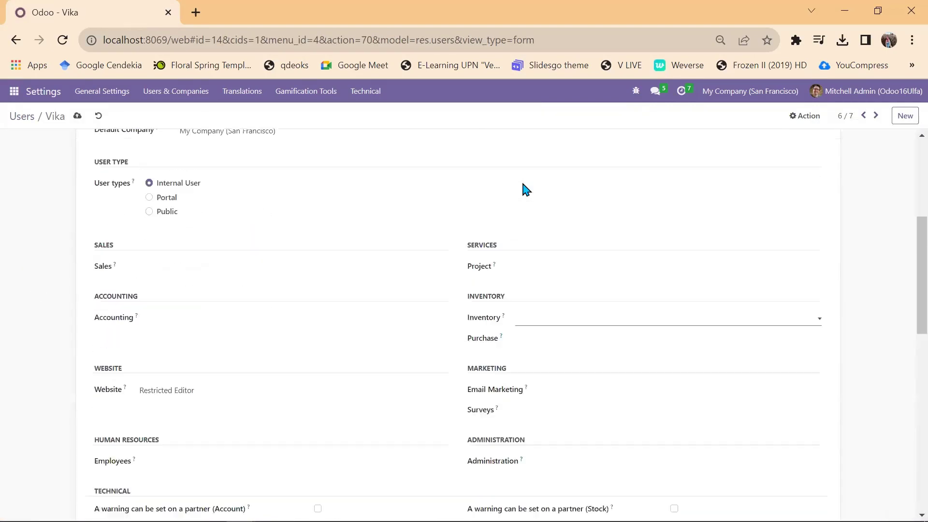
pyautogui.scroll(-8, 522, 188)
pyautogui.click(77, 116)
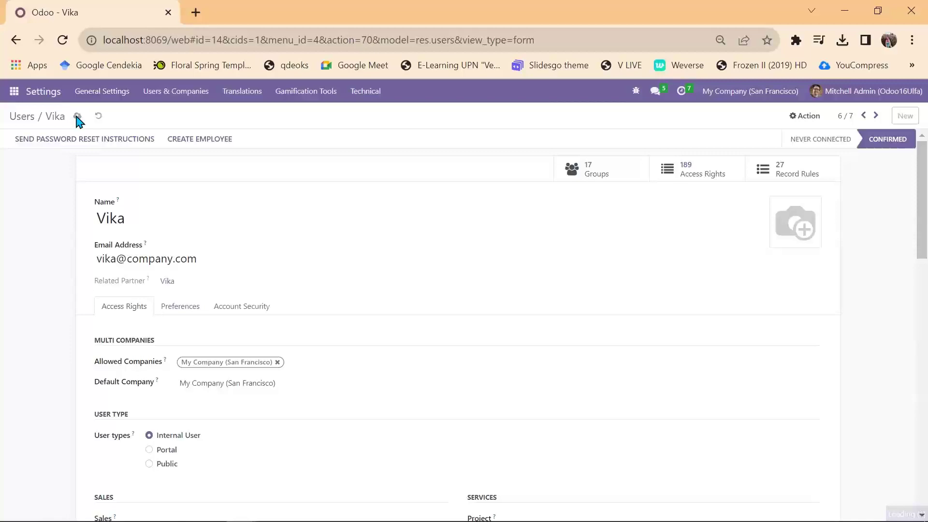
# Return to the Users list and browse through the other imported user records
pyautogui.click(23, 117)
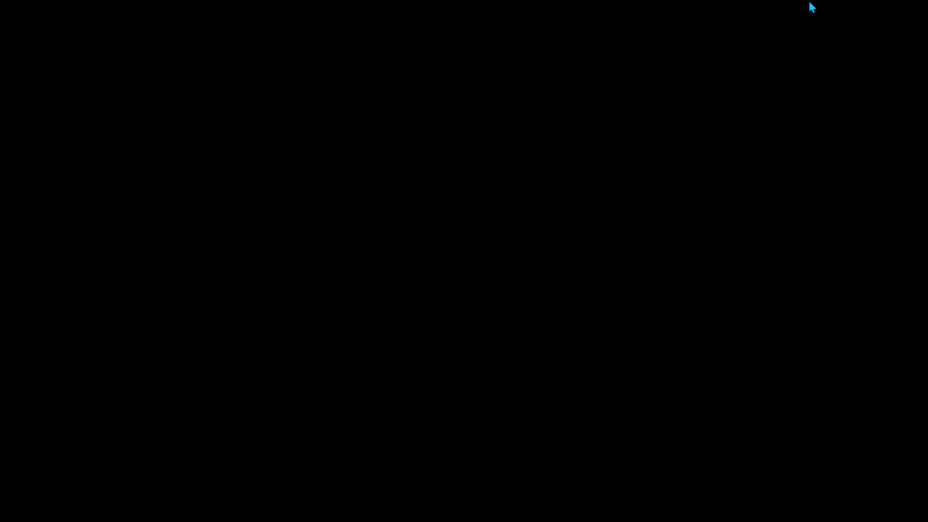
pyautogui.click(812, 7)
pyautogui.press('Escape')
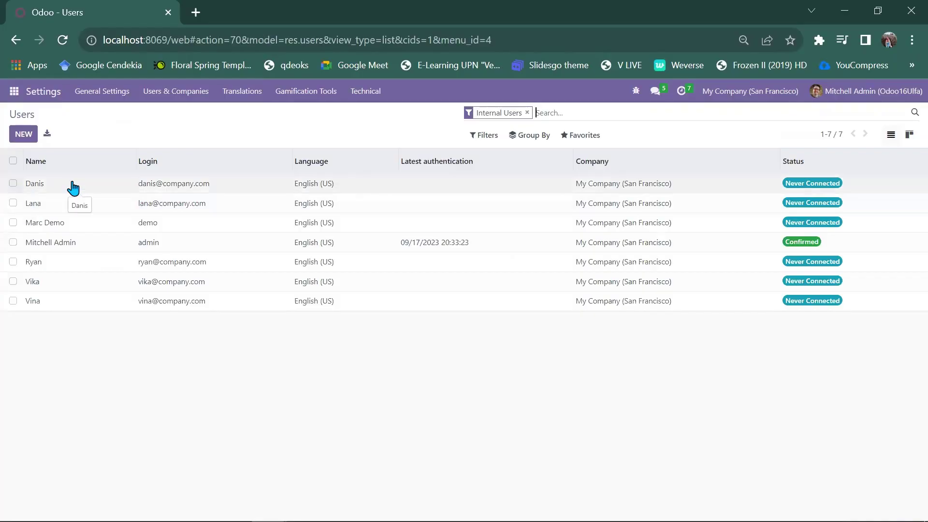
pyautogui.click(72, 282)
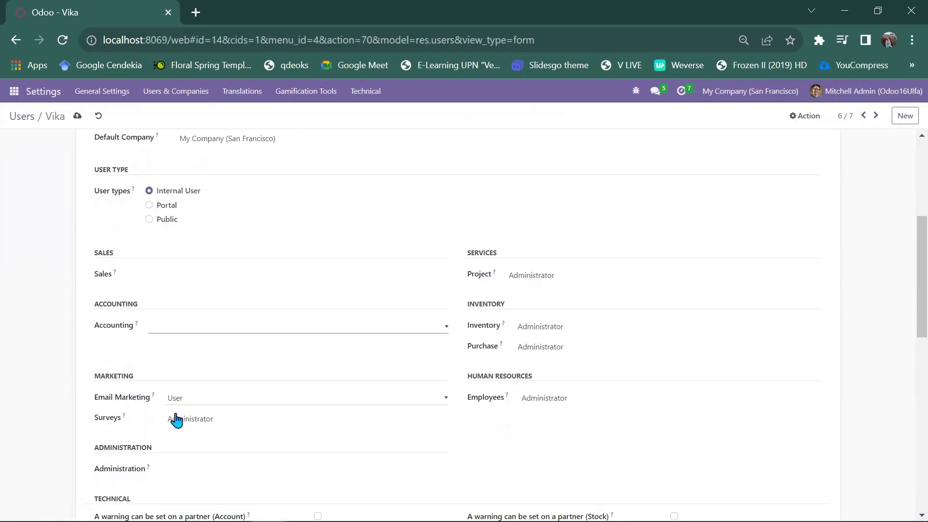
pyautogui.scroll(5, 524, 439)
pyautogui.scroll(-5, 289, 231)
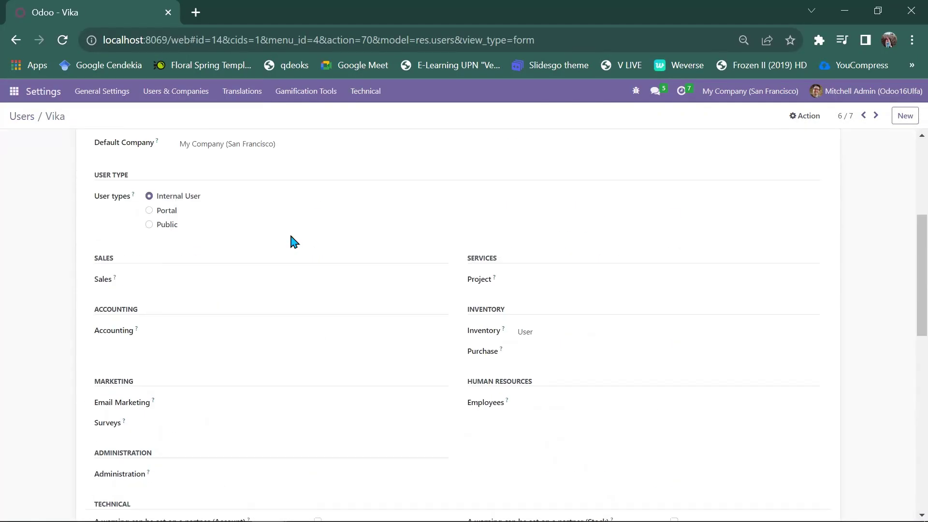
pyautogui.hotkey('alt', 'n')
pyautogui.scroll(-1, 300, 370)
# Look over the Accounting and Employees access options, then bring up the Users & Companies menu
pyautogui.click(168, 334)
pyautogui.click(172, 376)
pyautogui.click(545, 404)
pyautogui.scroll(-15, 353, 408)
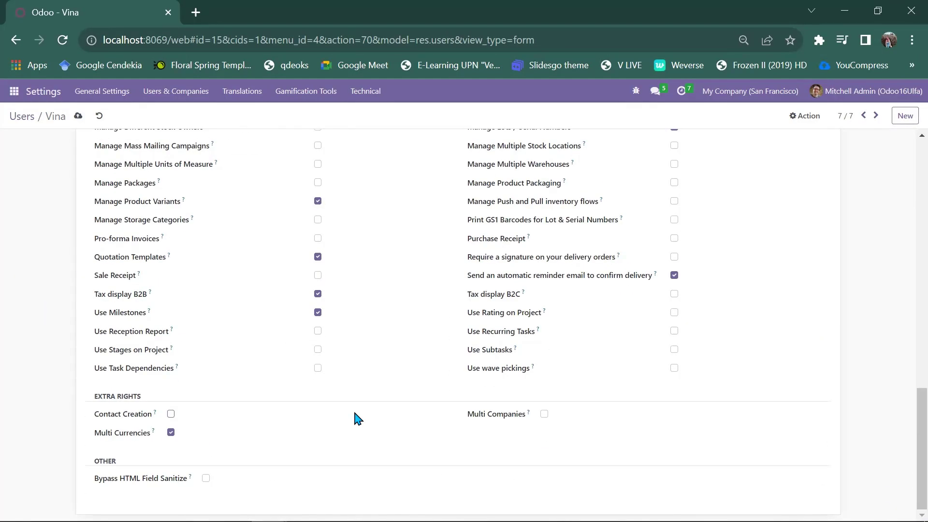
pyautogui.scroll(20, 353, 408)
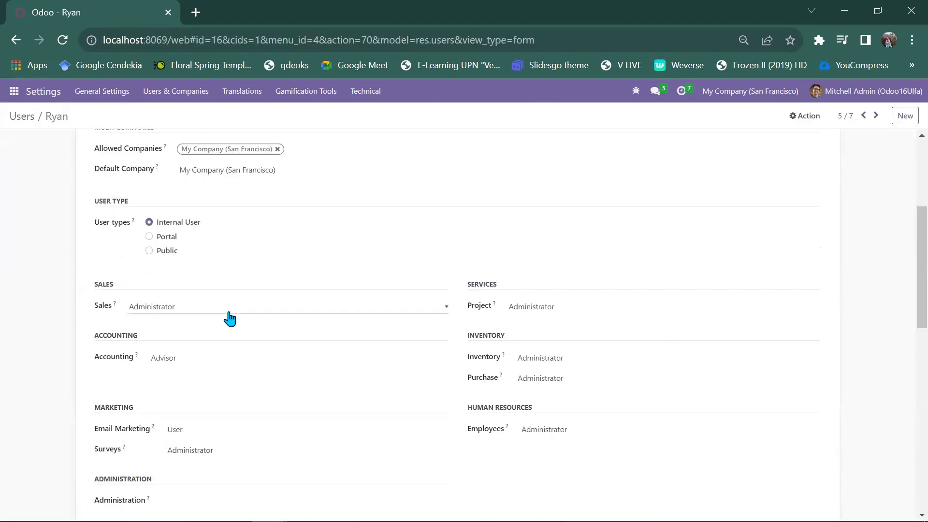
pyautogui.scroll(-12, 363, 435)
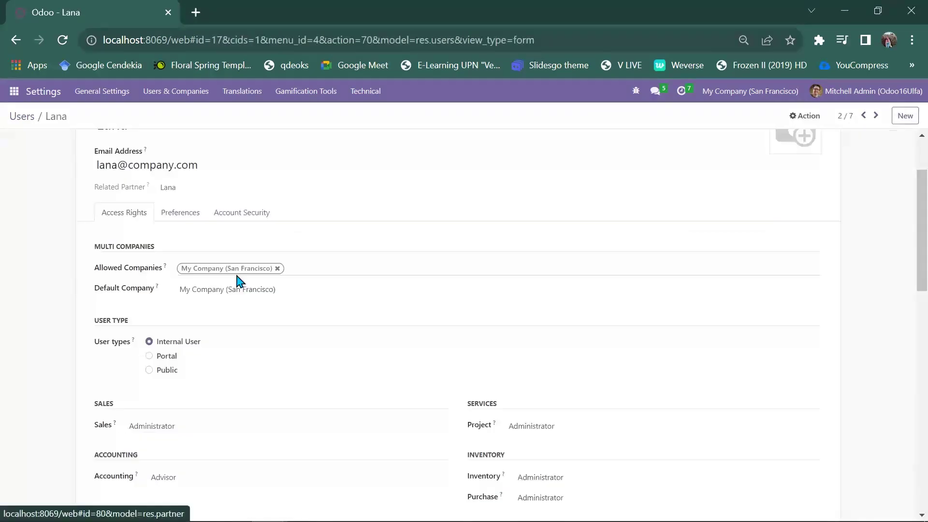
pyautogui.scroll(-4, 367, 426)
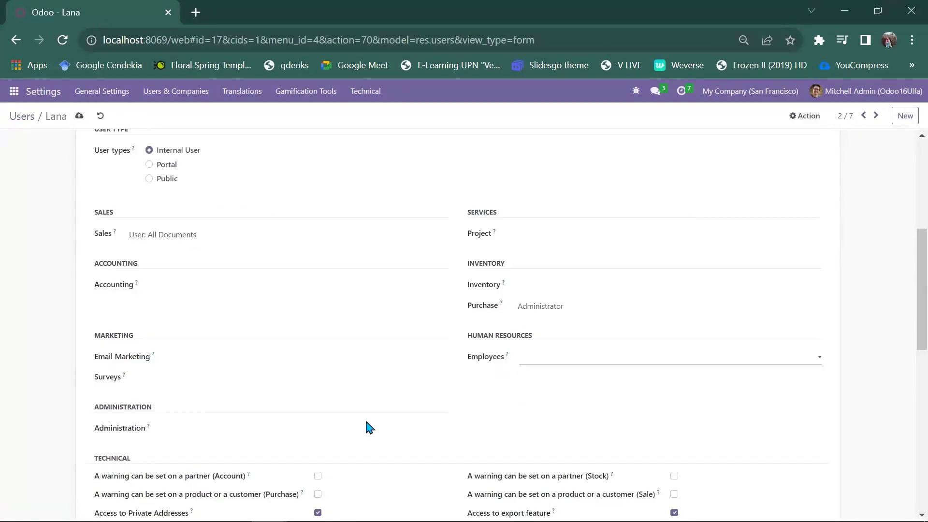
pyautogui.scroll(6, 366, 426)
pyautogui.click(175, 92)
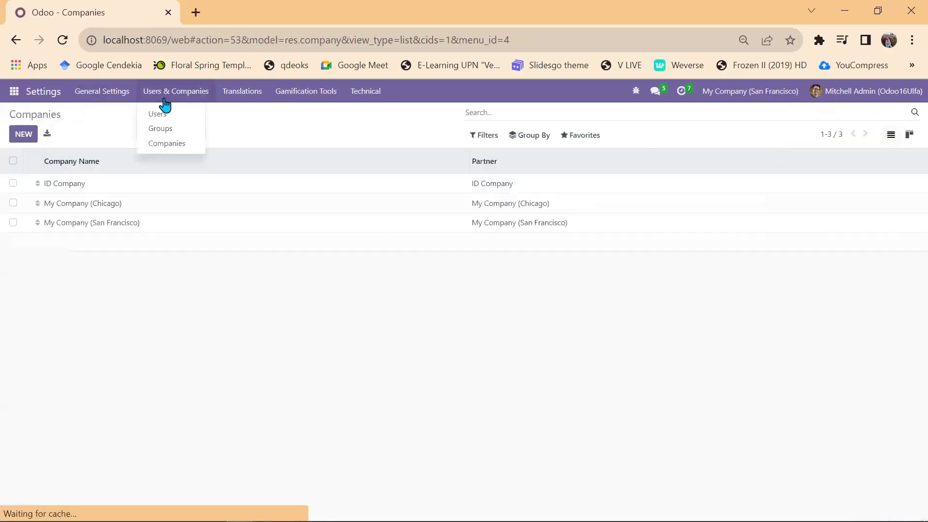
# Filter the Groups list to the website groups
pyautogui.click(170, 138)
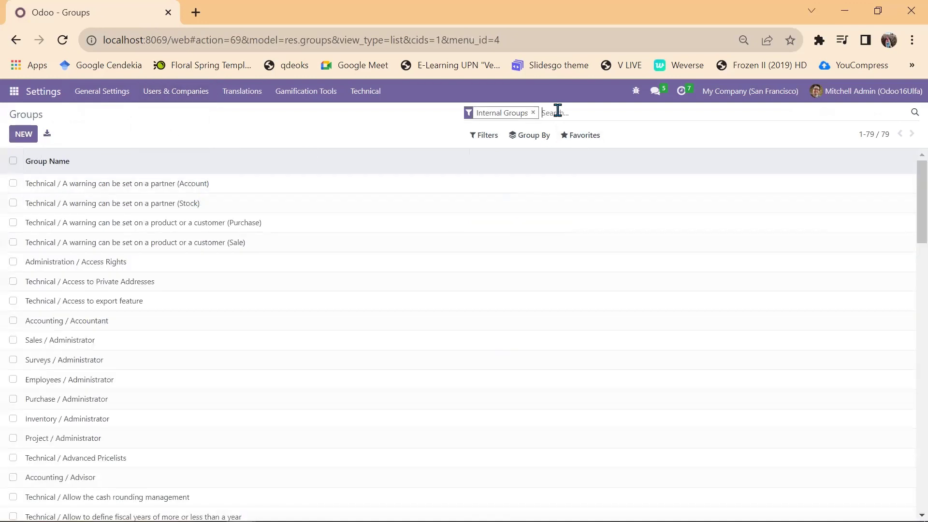
pyautogui.click(556, 112)
pyautogui.write('website')
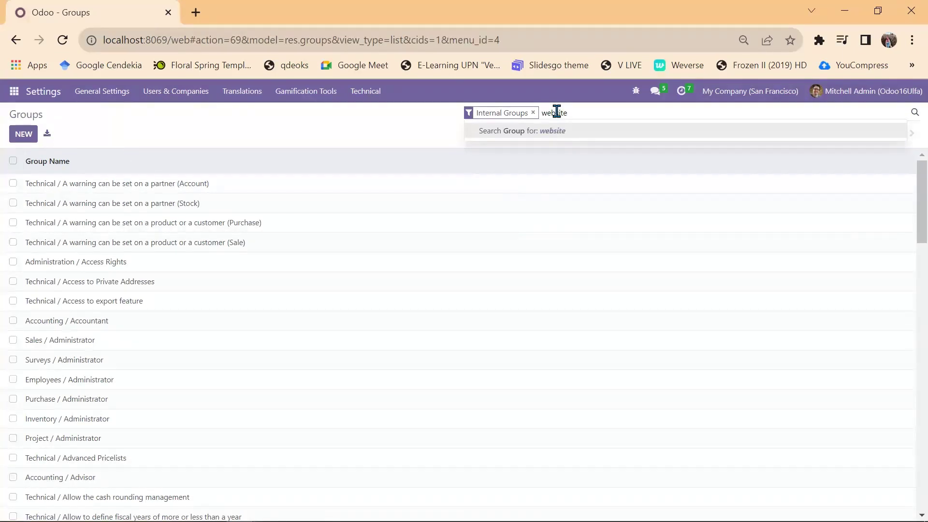
pyautogui.press('Return')
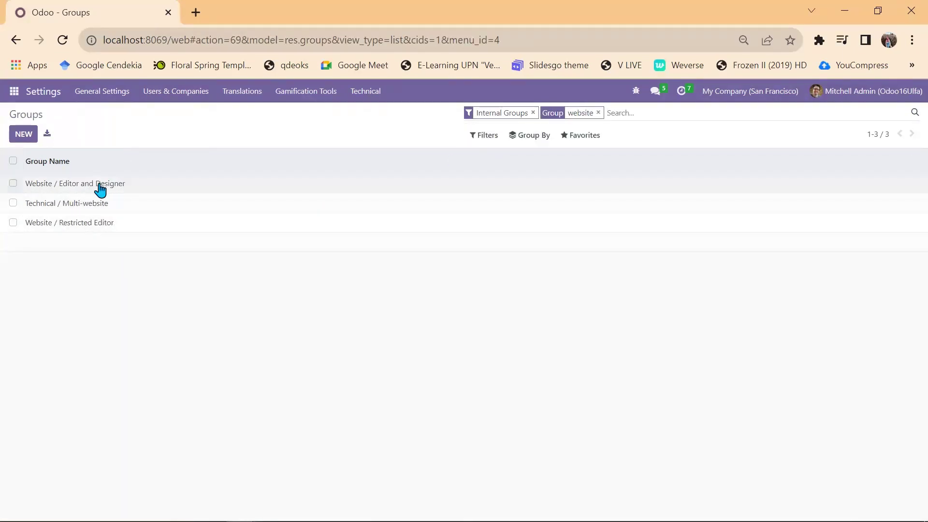
# Check the members of the Editor and Designer and Restricted Editor website groups
pyautogui.click(101, 186)
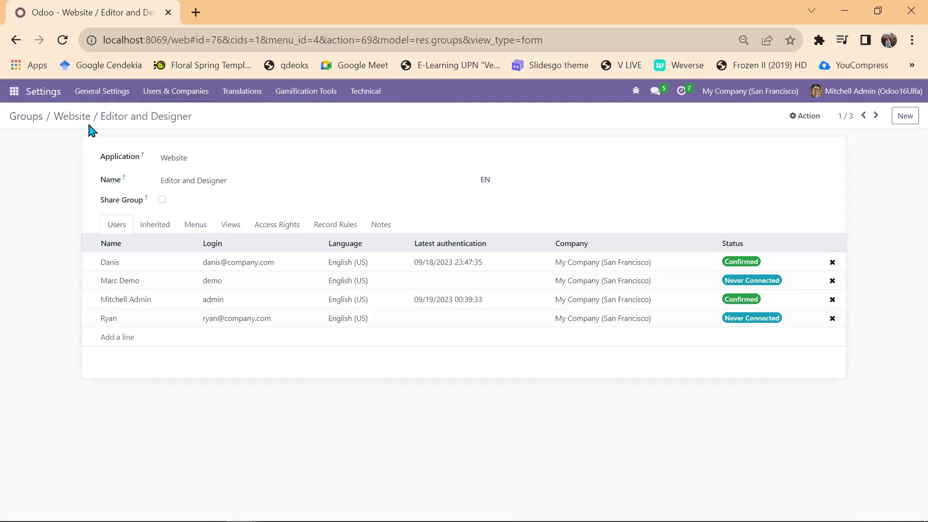
pyautogui.click(26, 116)
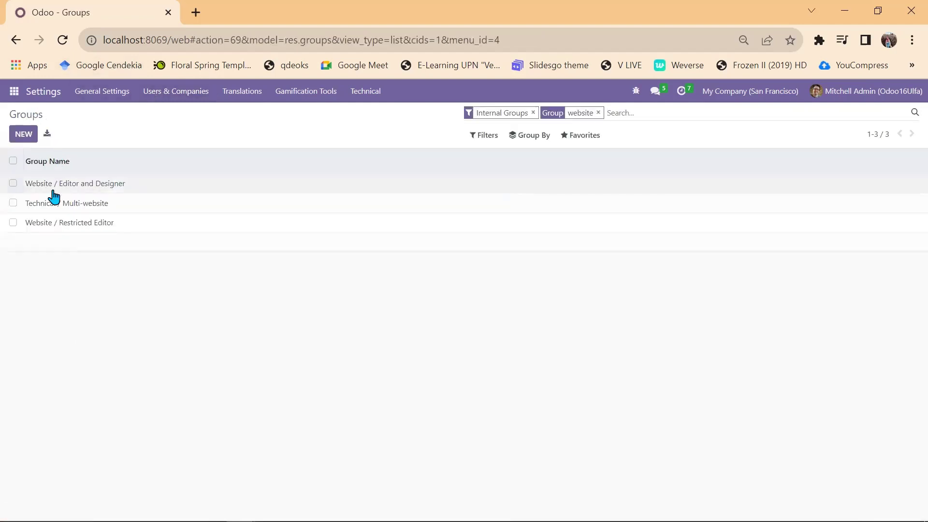
pyautogui.click(57, 225)
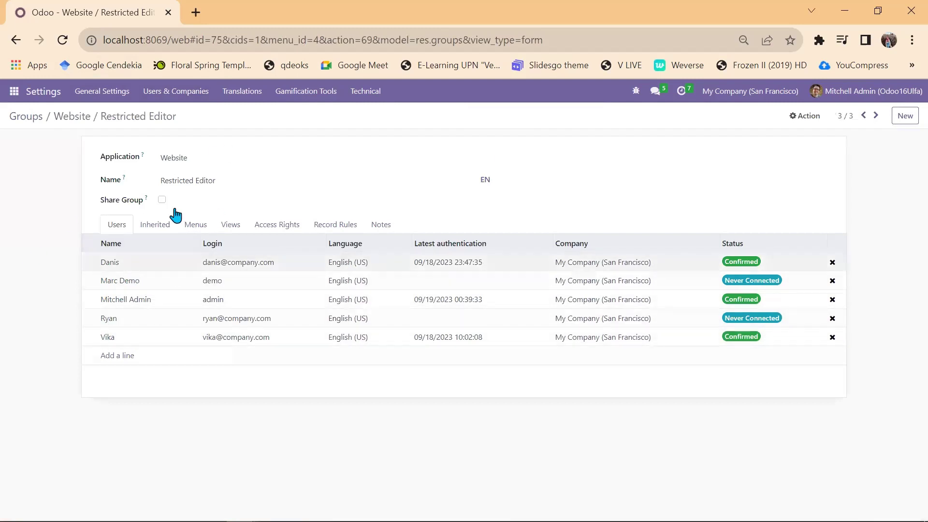
pyautogui.click(42, 123)
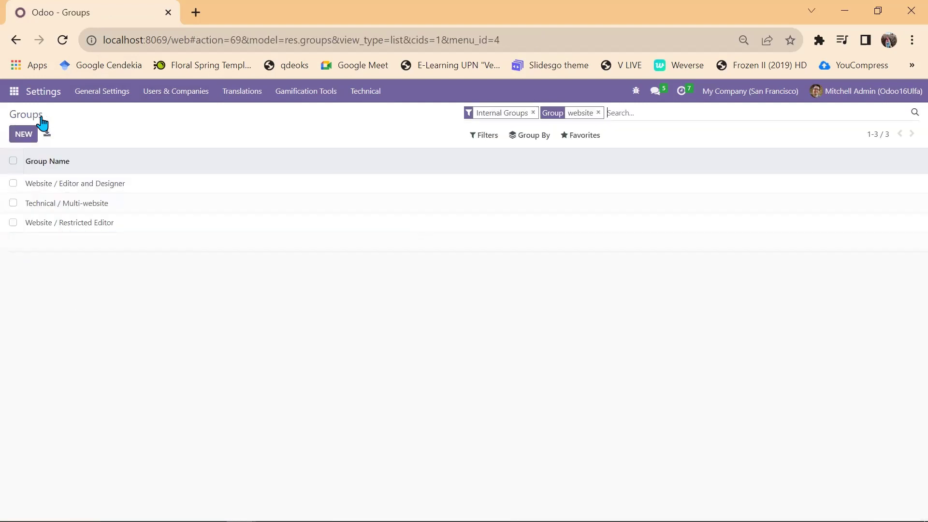
# Switch to the other browser window showing the Odoo Users list
pyautogui.hotkey('alt', 'Tab')
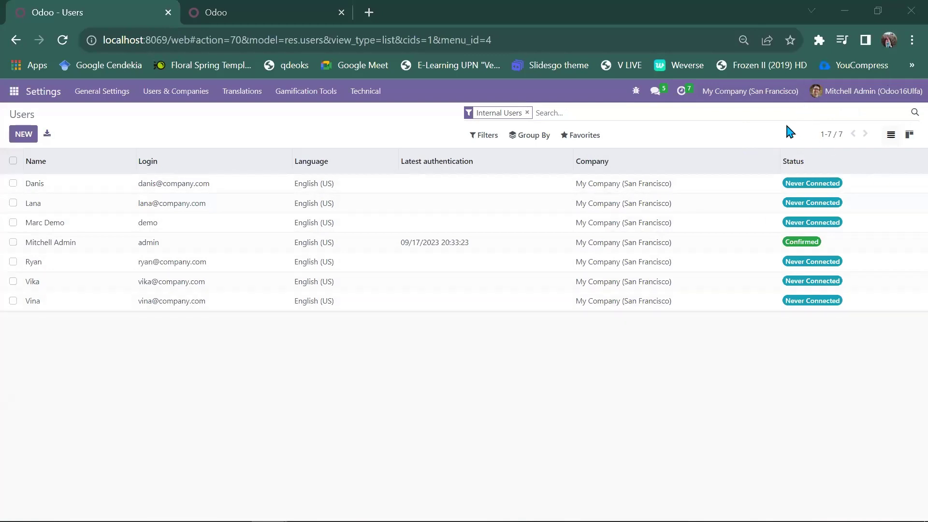
# On the login page, replace the prefilled admin login with the imported user's e-mail
pyautogui.click(190, 23)
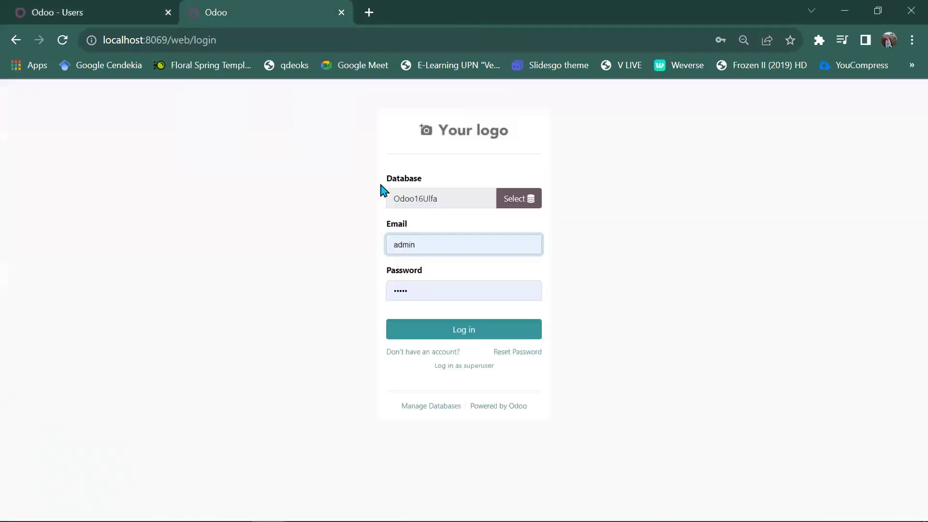
pyautogui.click(420, 225)
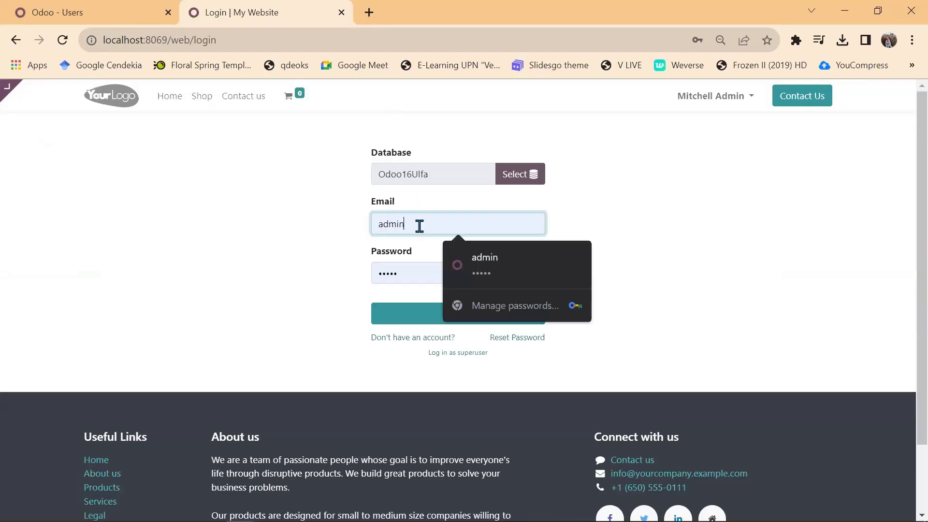
pyautogui.doubleClick(389, 224)
pyautogui.press('BackSpace')
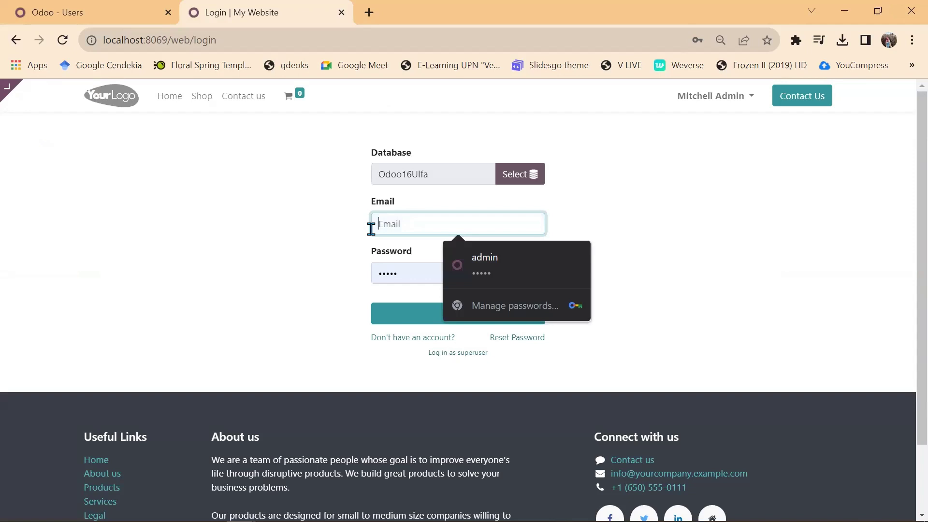
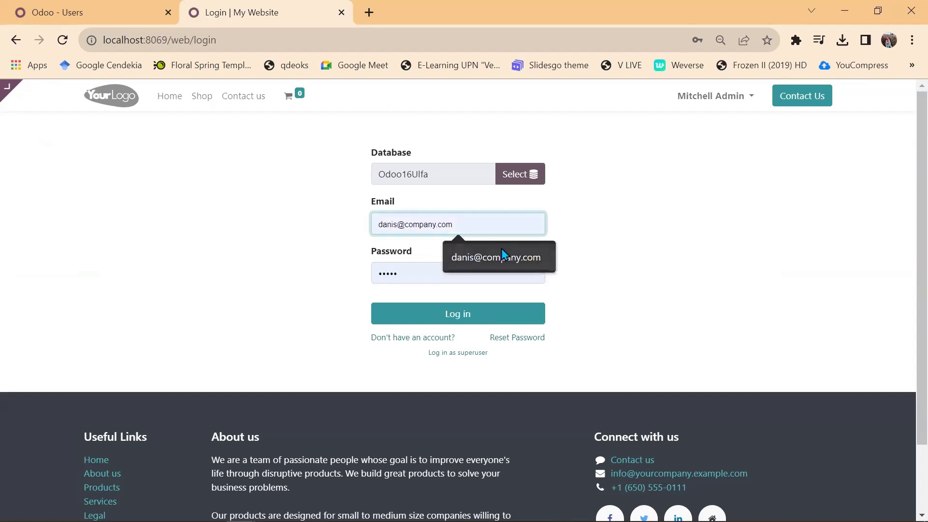
pyautogui.click(501, 256)
# Enter the imported user's password and log in
pyautogui.click(447, 274)
pyautogui.press('BackSpace')
pyautogui.press('BackSpace')
pyautogui.press('BackSpace')
pyautogui.press('BackSpace')
pyautogui.press('BackSpace')
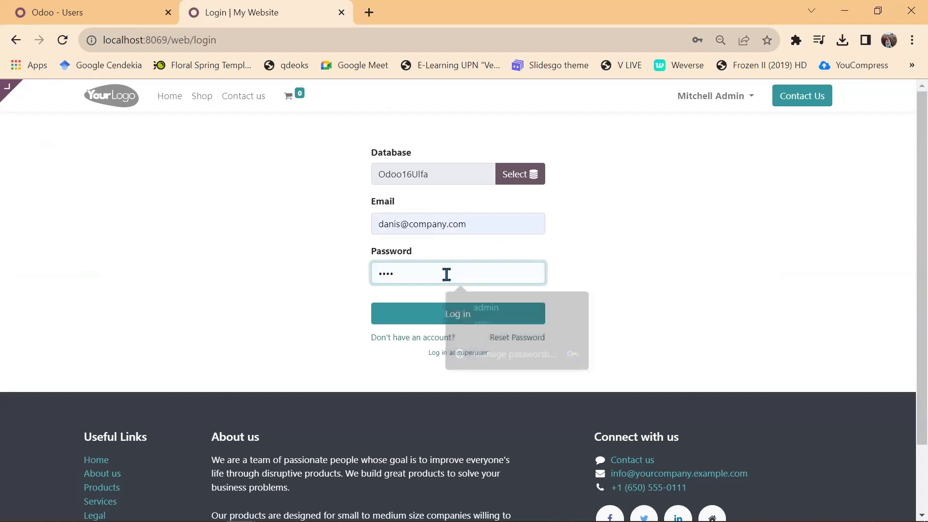
pyautogui.write('12')
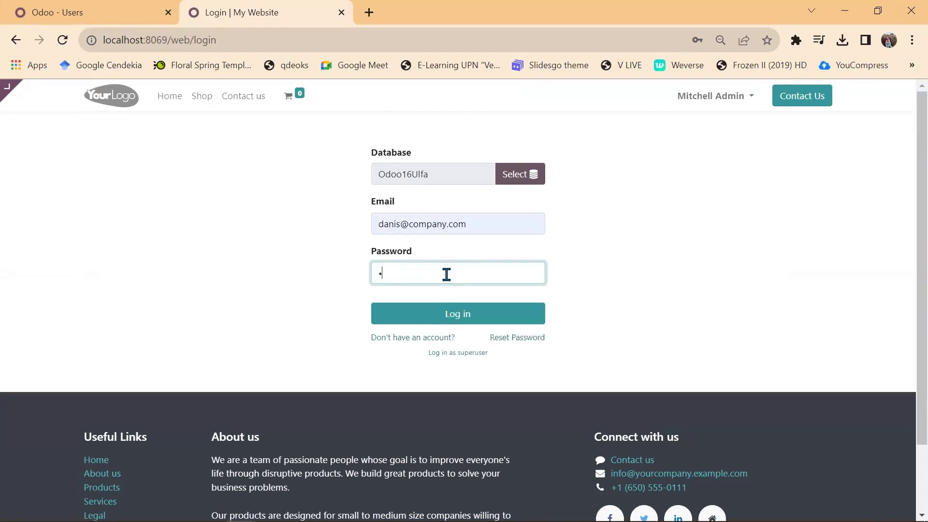
pyautogui.press('BackSpace')
pyautogui.write('12')
pyautogui.click(437, 319)
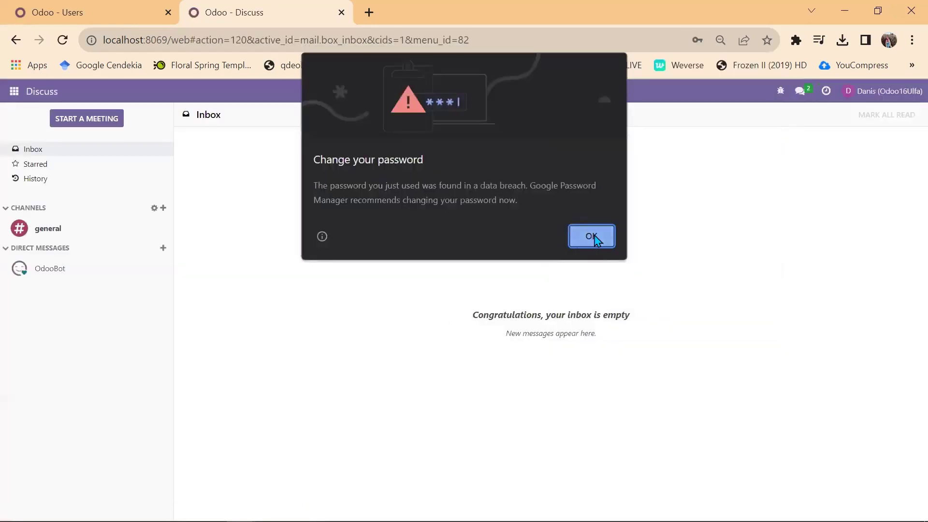
# Dismiss Chrome's password prompts, visit the Website app, then list the user's available apps
pyautogui.click(592, 237)
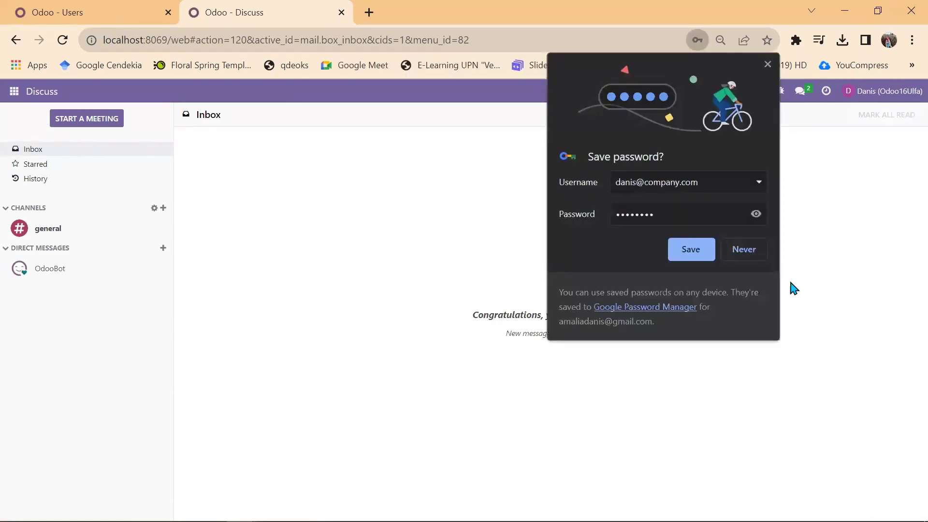
pyautogui.click(741, 249)
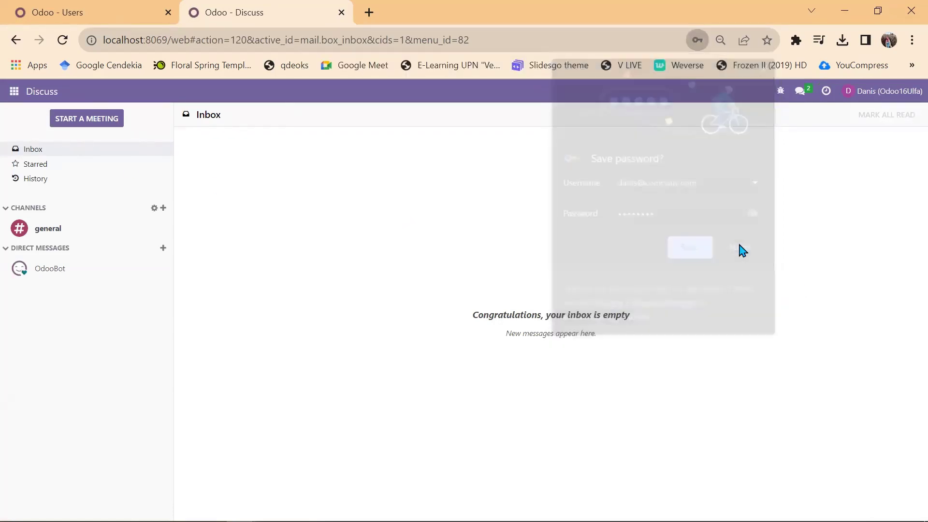
pyautogui.click(14, 91)
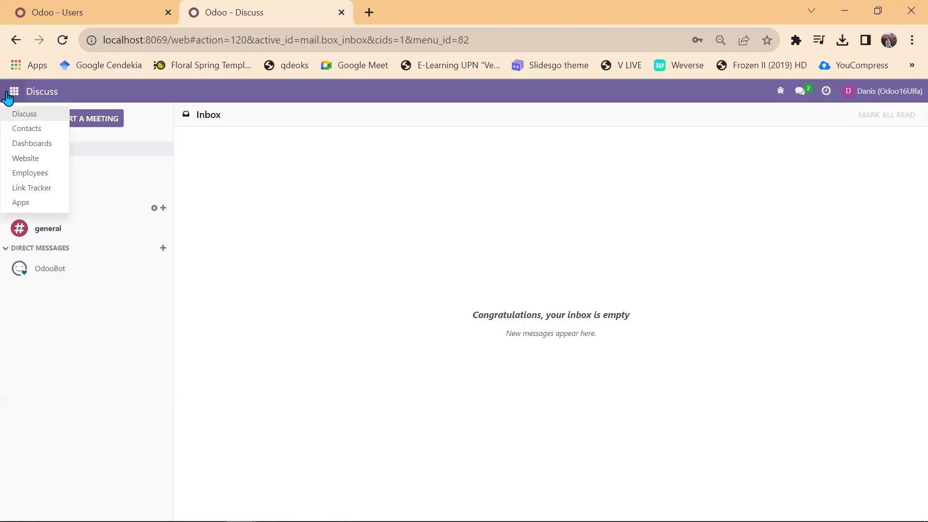
pyautogui.click(28, 161)
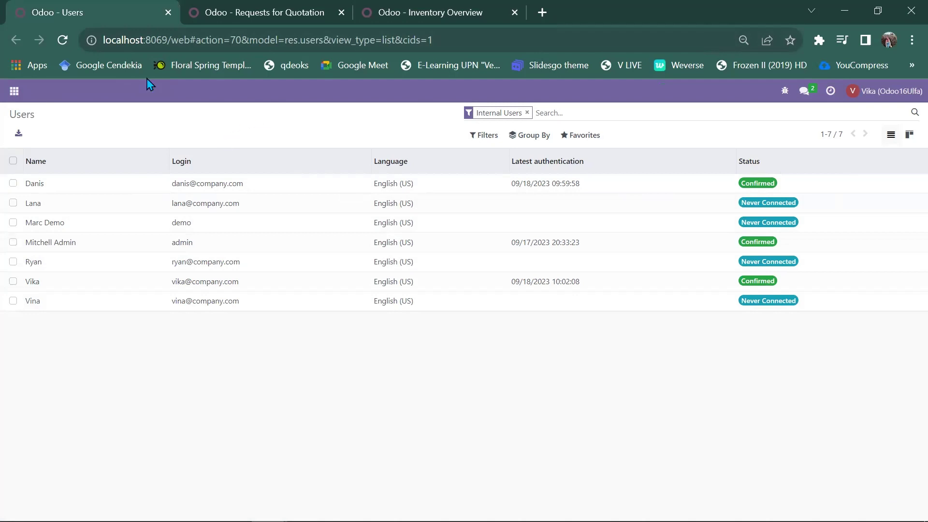
pyautogui.click(13, 91)
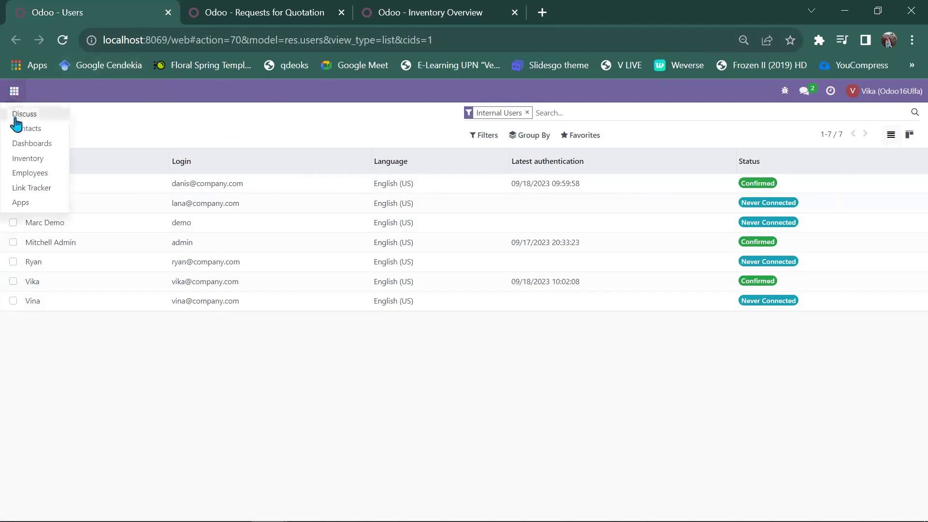